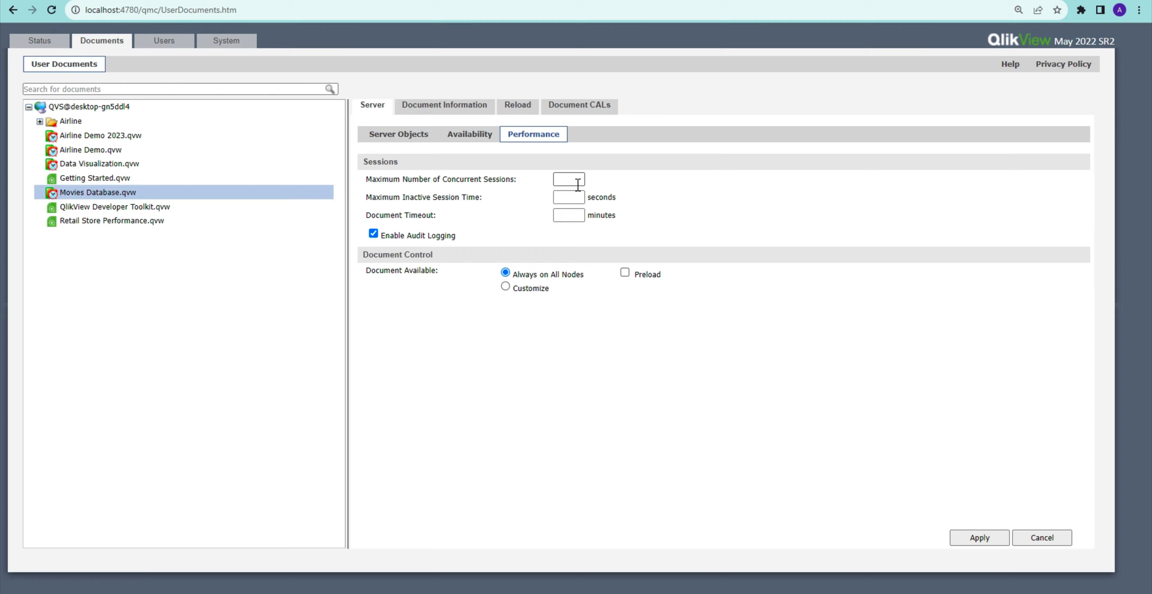
Step: Enable preloading for Movies Database.qvw and apply the document's performance settings
{"action": "left_click", "coordinate": [578, 215]}
{"action": "left_click", "coordinate": [573, 198]}
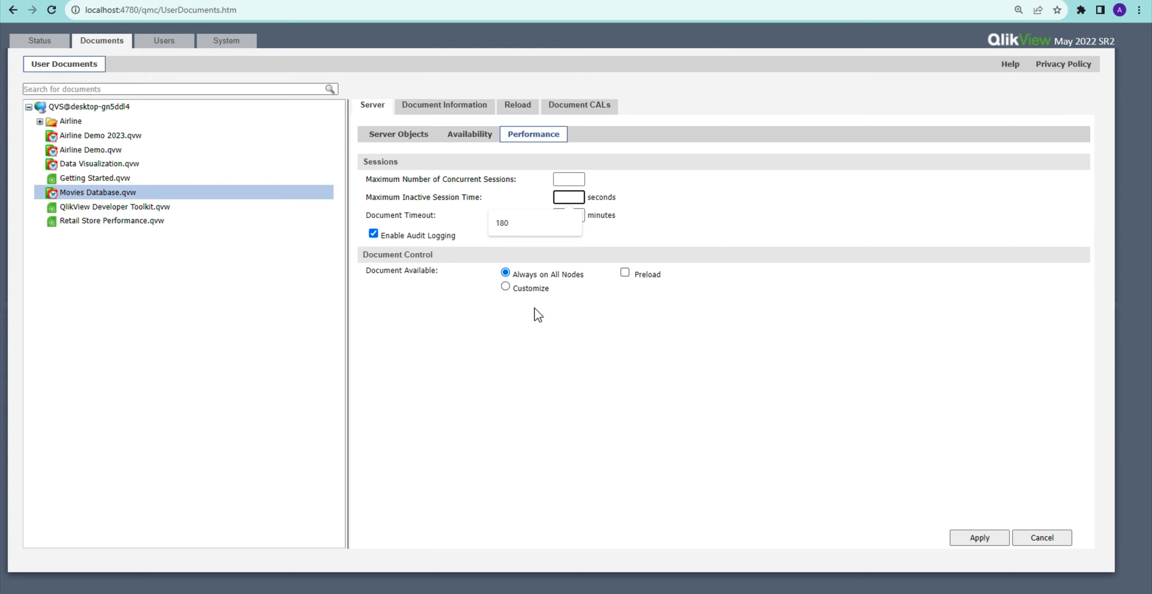
{"action": "left_click", "coordinate": [625, 272]}
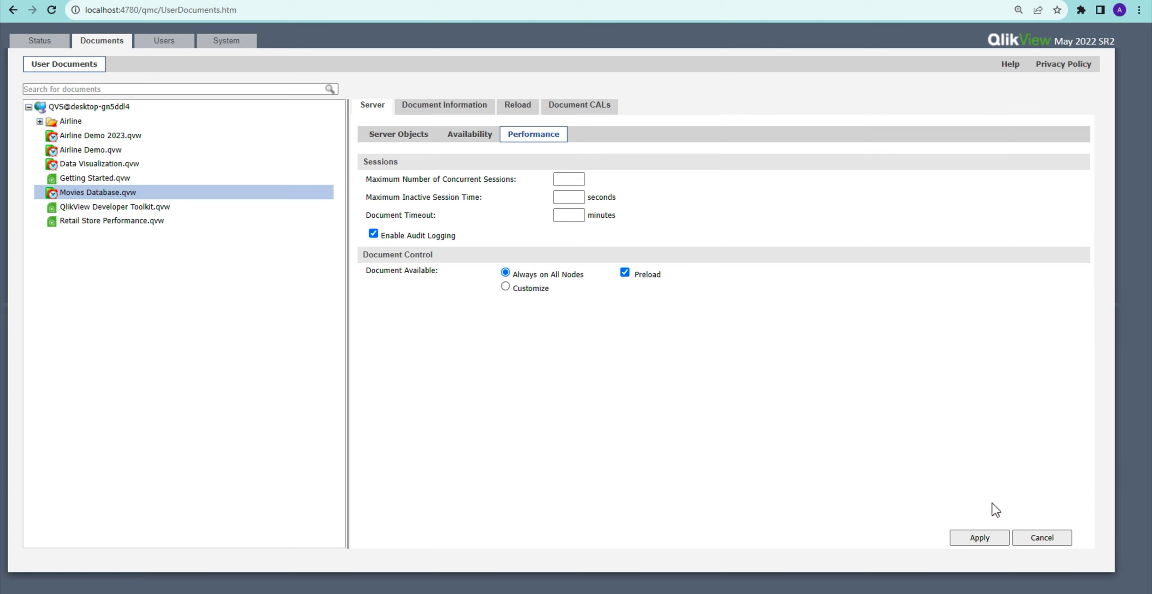
{"action": "left_click", "coordinate": [977, 541]}
Step: Open the QVS server's performance settings in the system setup and examine its session limits
{"action": "left_click", "coordinate": [226, 40]}
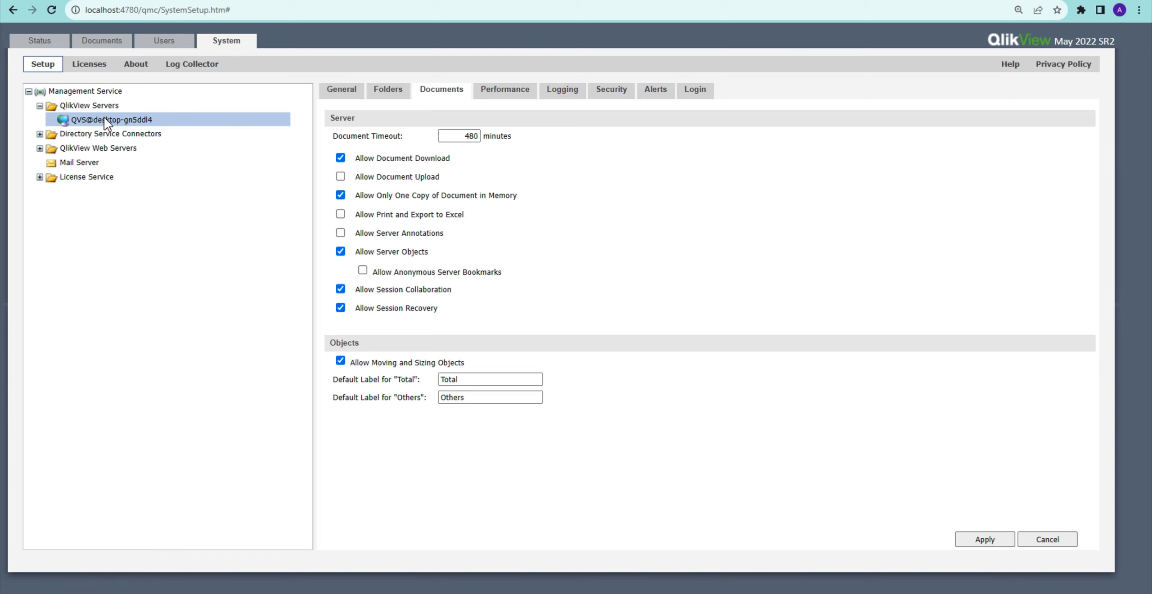
{"action": "left_click", "coordinate": [503, 90]}
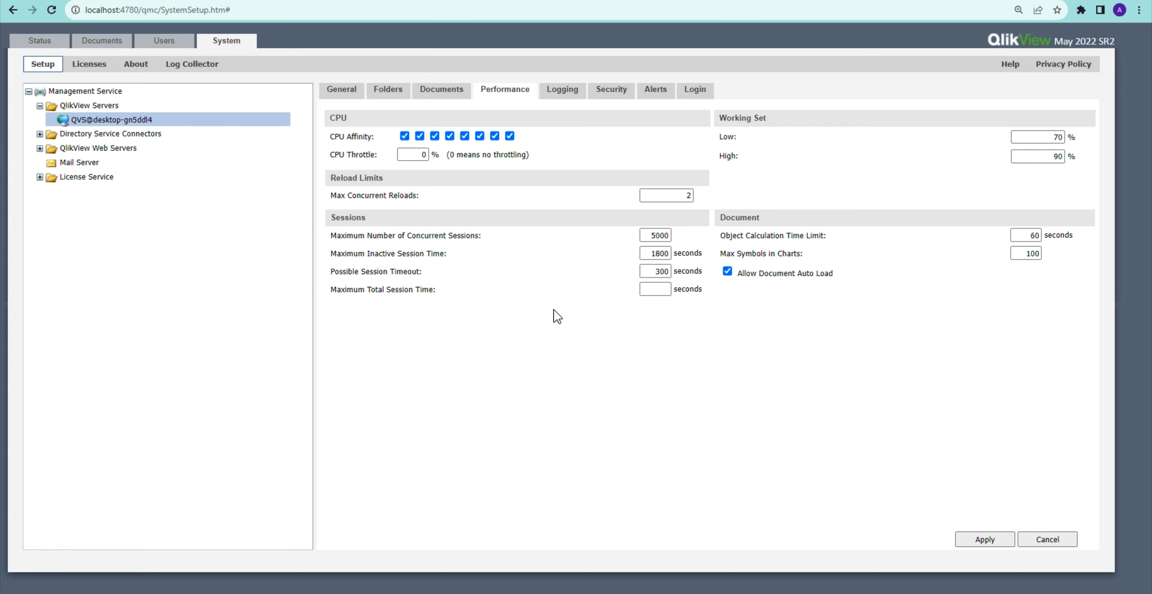
{"action": "left_click_drag", "start_coordinate": [651, 235], "coordinate": [674, 257]}
{"action": "left_click", "coordinate": [656, 288]}
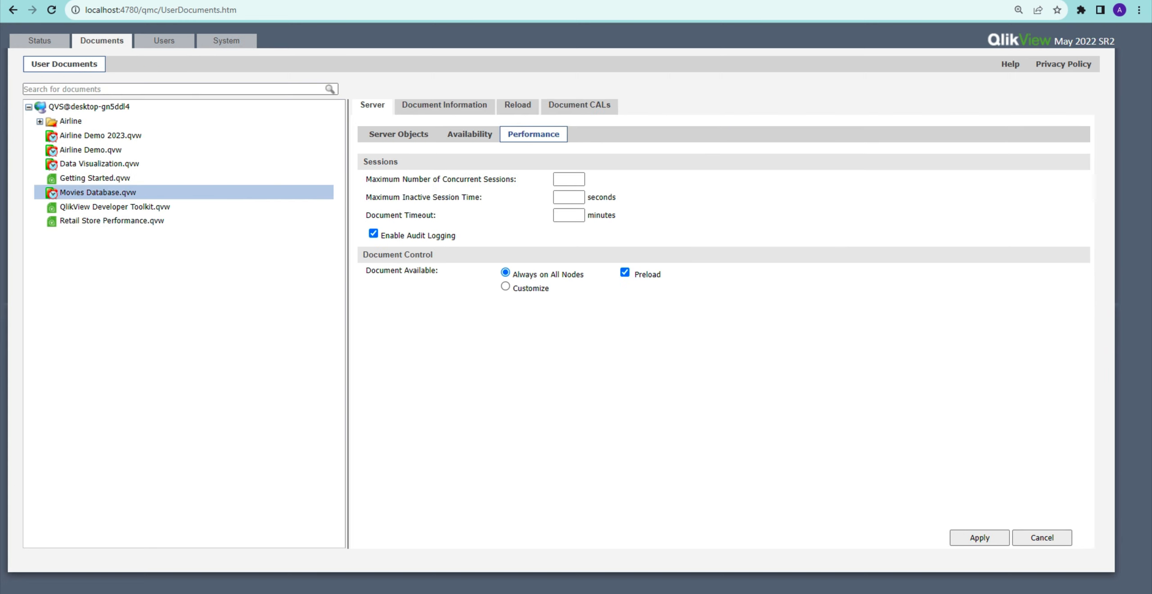
Step: Compare the session timeout settings of Movies Database.qvw with the server-level inactive session time and possible session timeout
{"action": "left_click", "coordinate": [578, 216]}
{"action": "left_click", "coordinate": [568, 198]}
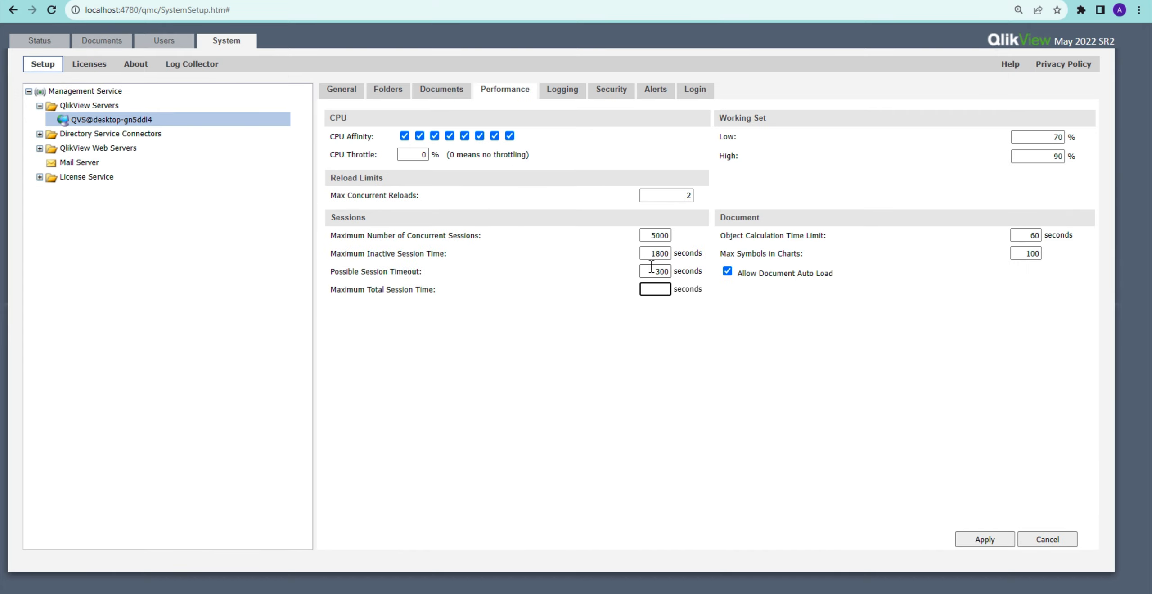
{"action": "left_click_drag", "start_coordinate": [646, 270], "coordinate": [673, 270]}
{"action": "left_click", "coordinate": [68, 1]}
{"action": "left_click", "coordinate": [229, 1]}
{"action": "double_click", "coordinate": [654, 253]}
{"action": "left_click", "coordinate": [67, 1]}
{"action": "left_click", "coordinate": [228, 1]}
{"action": "left_click", "coordinate": [67, 1]}
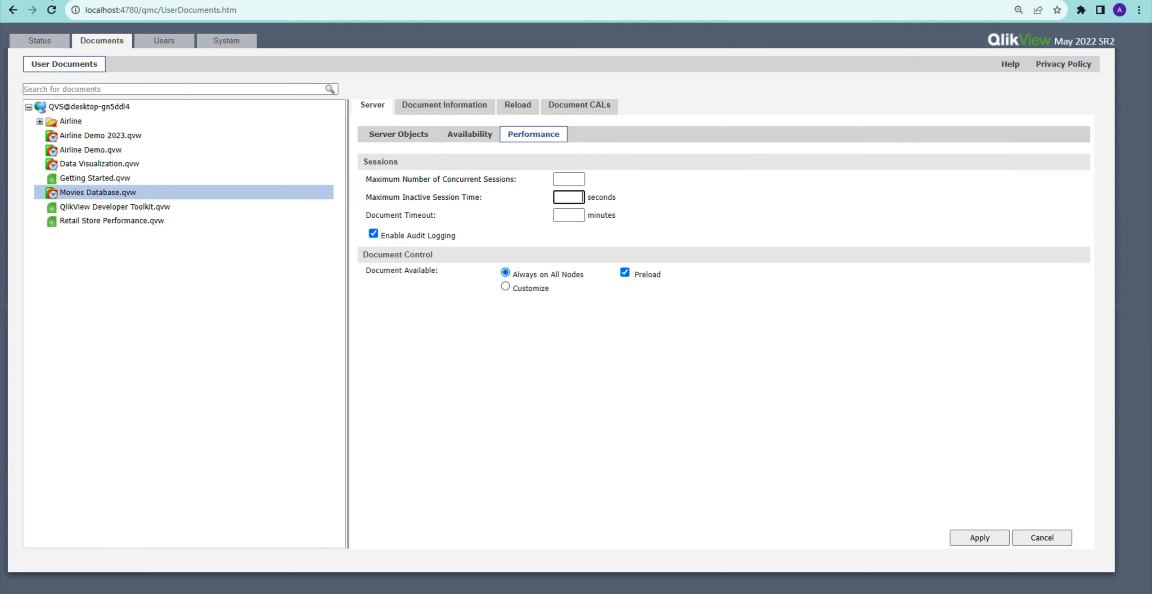
Step: Try a maximum inactive session time of 2000 seconds for Movies Database.qvw and compare it with the server's setting
{"action": "left_click", "coordinate": [582, 197]}
{"action": "type", "text": "20000"}
{"action": "key", "text": "BackSpace"}
{"action": "left_click", "coordinate": [226, 41]}
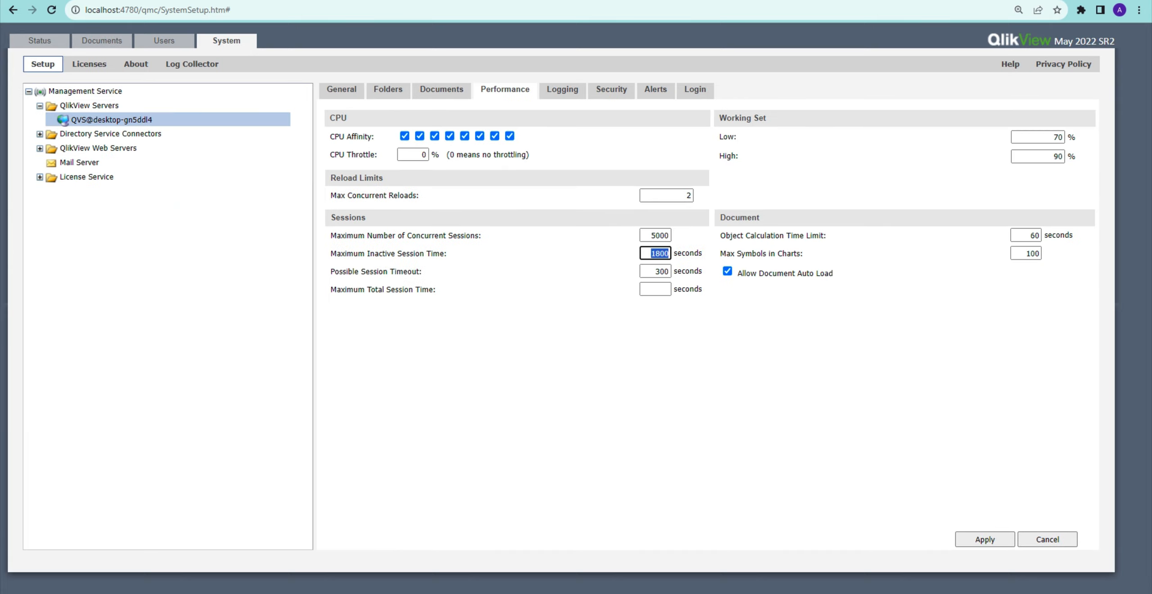
{"action": "double_click", "coordinate": [666, 254]}
{"action": "left_click", "coordinate": [57, 0]}
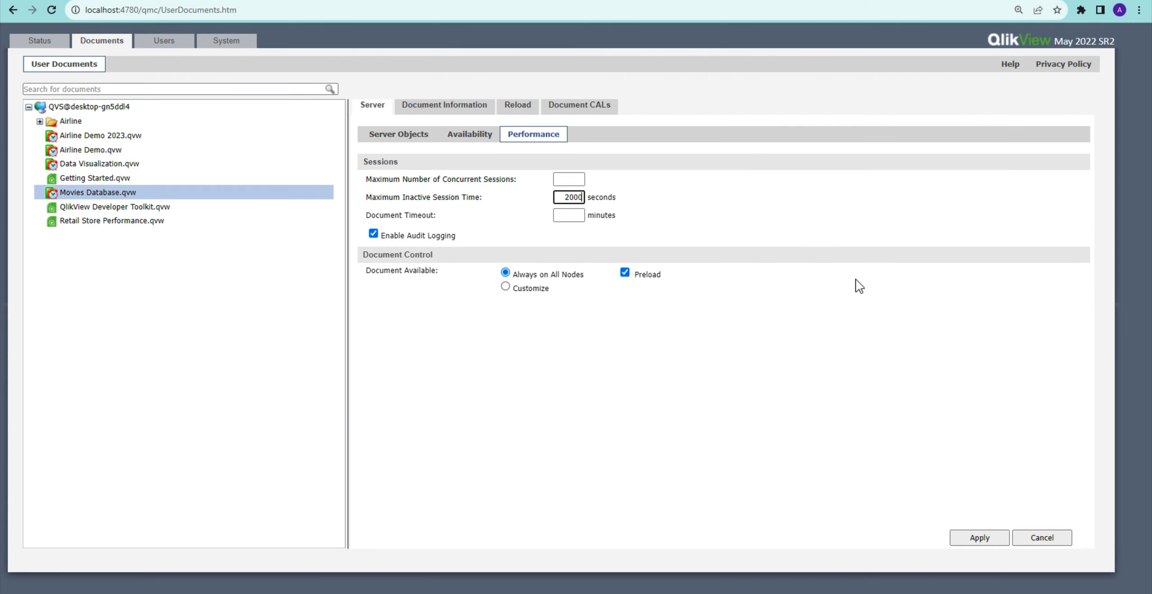
Step: Clear the maximum inactive session time of Movies Database.qvw
{"action": "key", "text": "BackSpace"}
{"action": "key", "text": "BackSpace"}
{"action": "key", "text": "BackSpace"}
{"action": "key", "text": "BackSpace"}
Step: Set the server's object calculation time limit to 120 seconds
{"action": "left_click", "coordinate": [253, 1]}
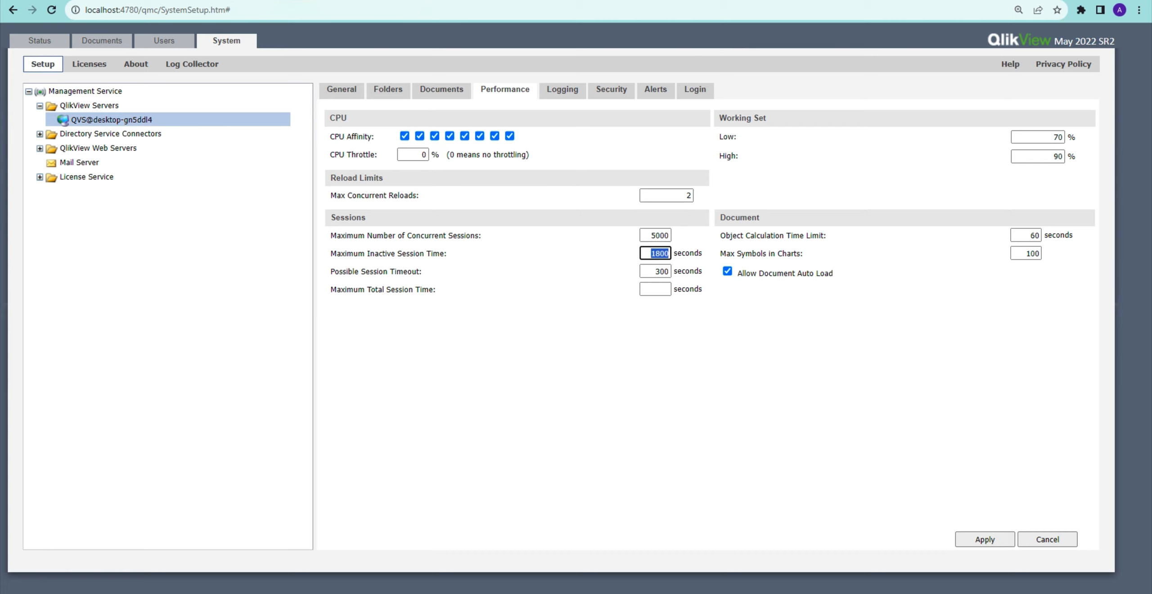
{"action": "left_click", "coordinate": [1014, 329]}
{"action": "double_click", "coordinate": [1031, 238]}
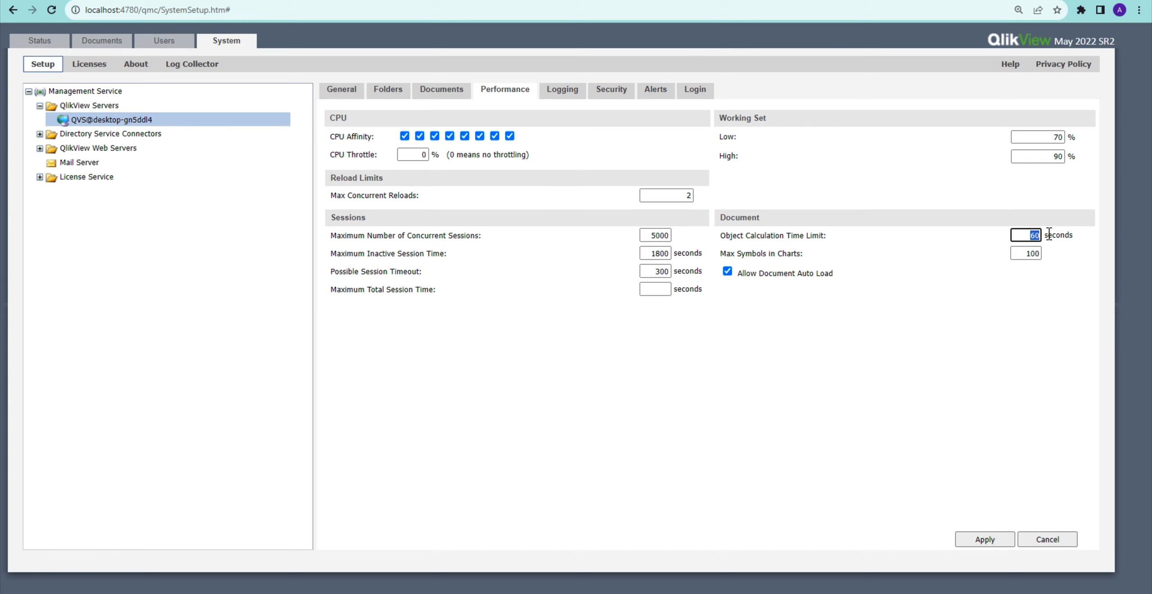
{"action": "type", "text": "120"}
{"action": "left_click", "coordinate": [1010, 296]}
Step: Switch to QlikView Desktop and open the Data Visualization example document
{"action": "mouse_move", "coordinate": [603, 592]}
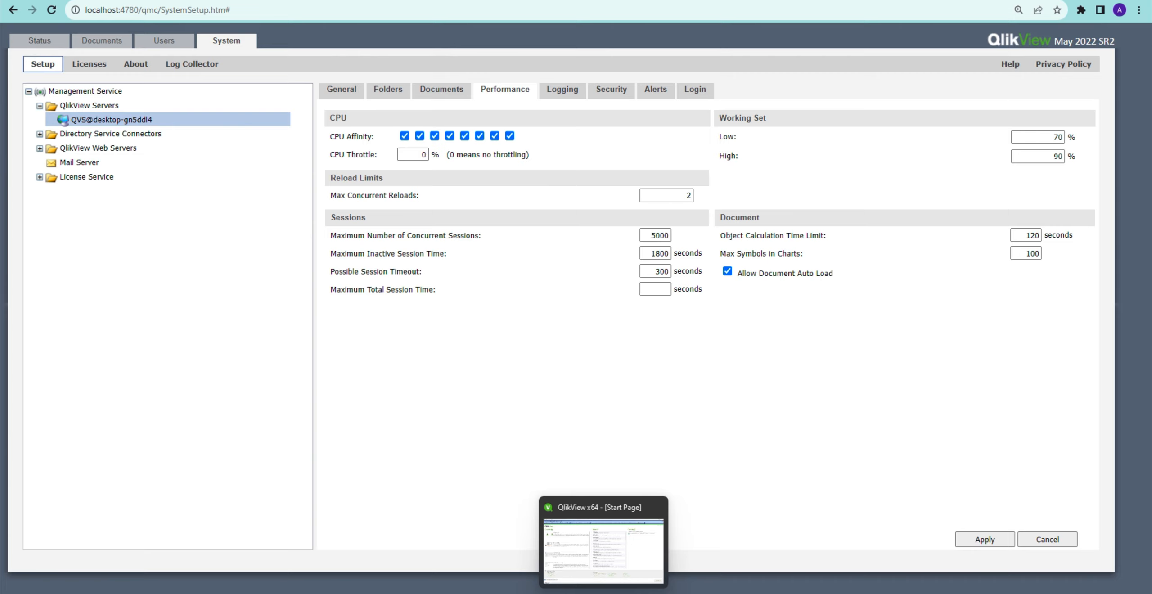
{"action": "left_click", "coordinate": [644, 558]}
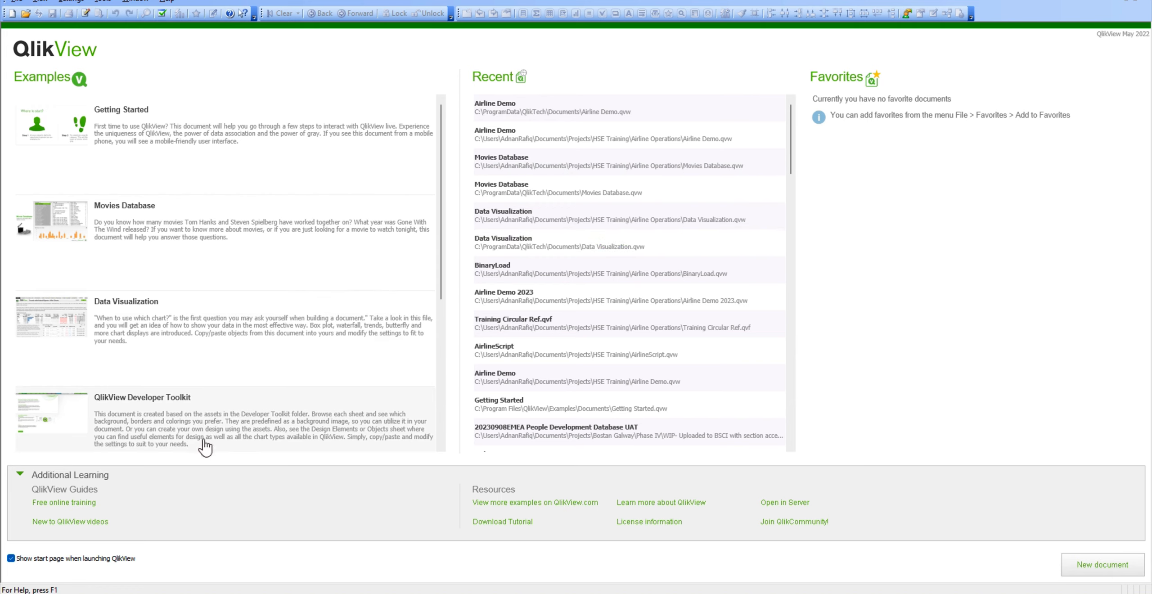
{"action": "left_click", "coordinate": [196, 308]}
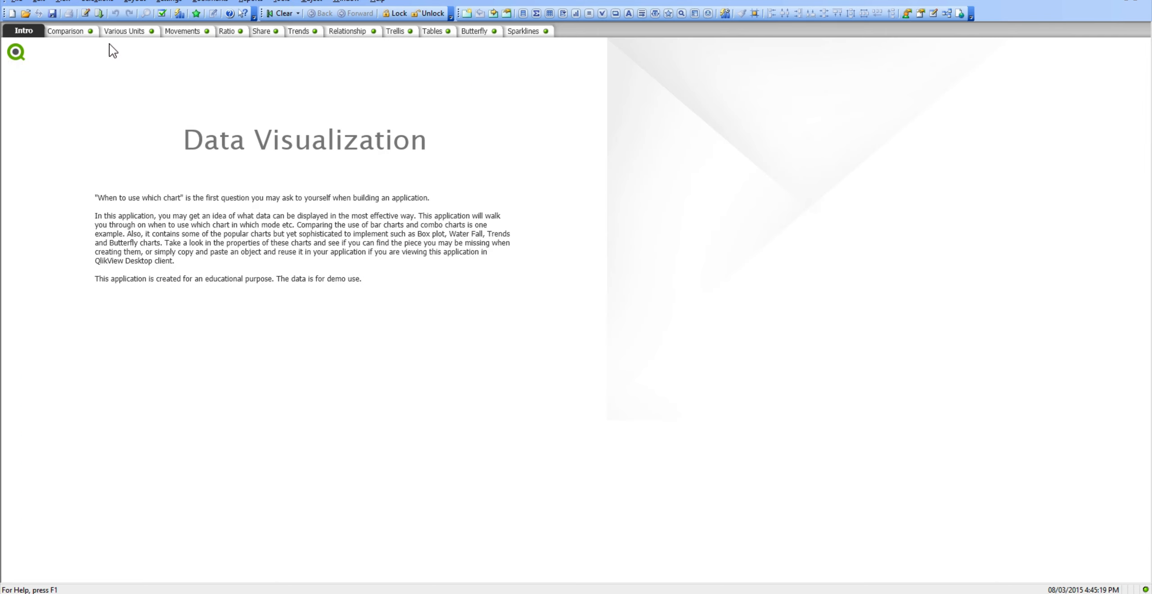
Step: Open the document's properties and examine the calculation time and memory of the objects on the Movements sheet
{"action": "left_click", "coordinate": [180, 2]}
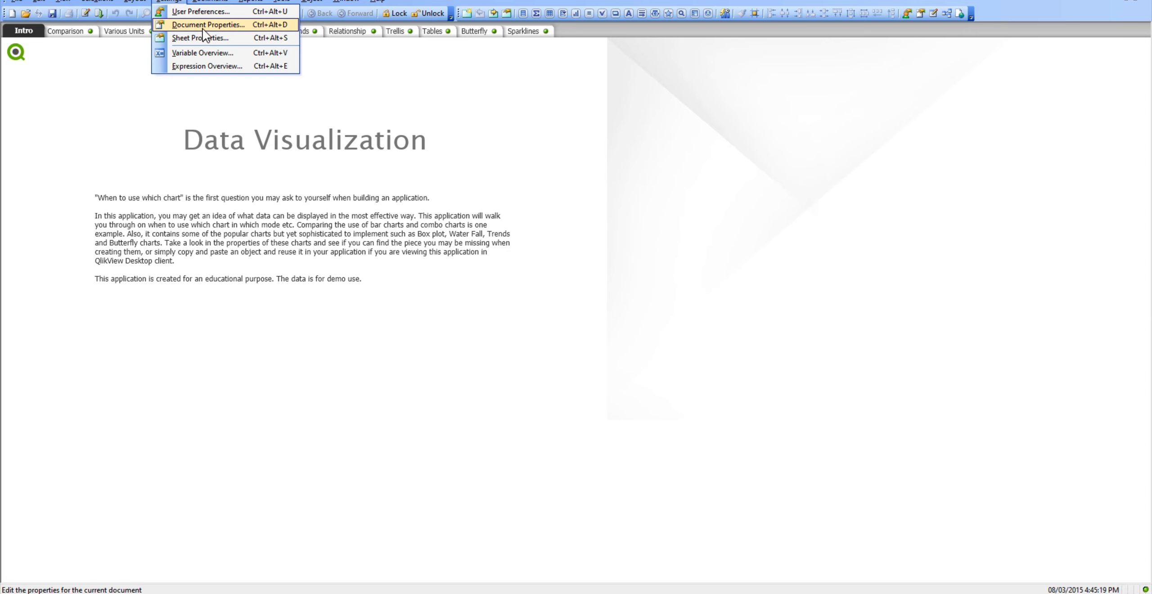
{"action": "left_click", "coordinate": [203, 27]}
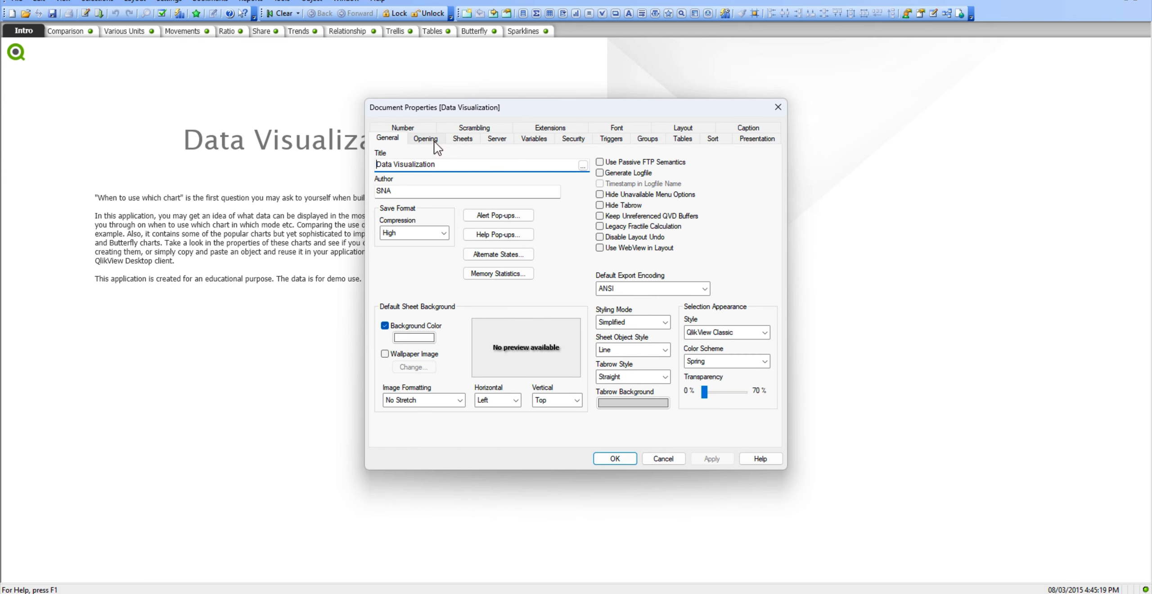
{"action": "left_click", "coordinate": [461, 140]}
{"action": "left_click", "coordinate": [443, 204]}
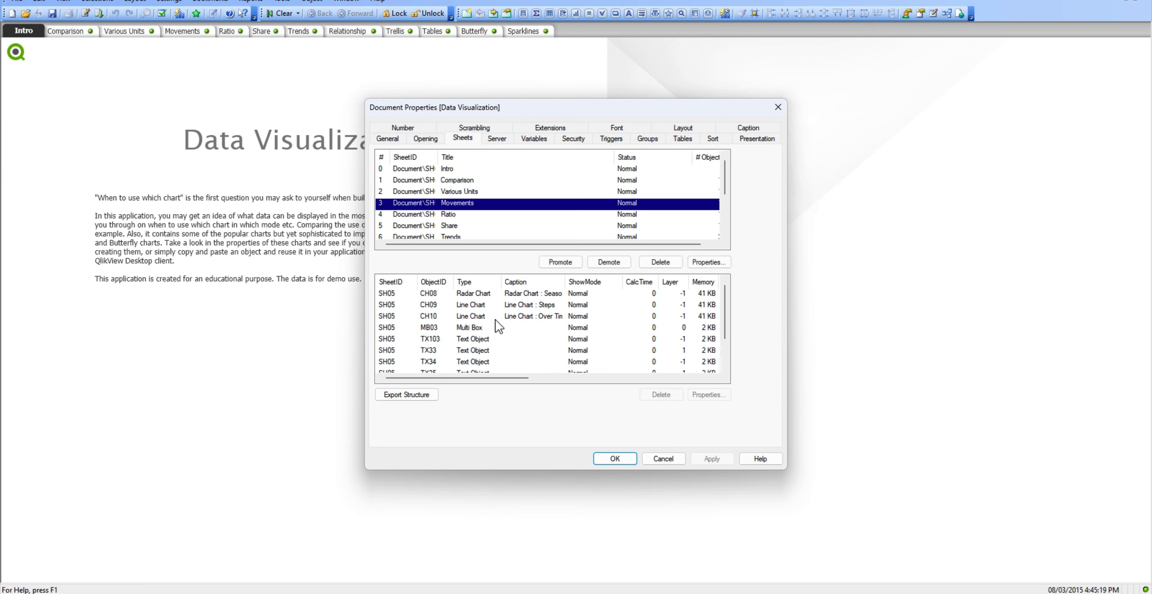
{"action": "left_click", "coordinate": [497, 326]}
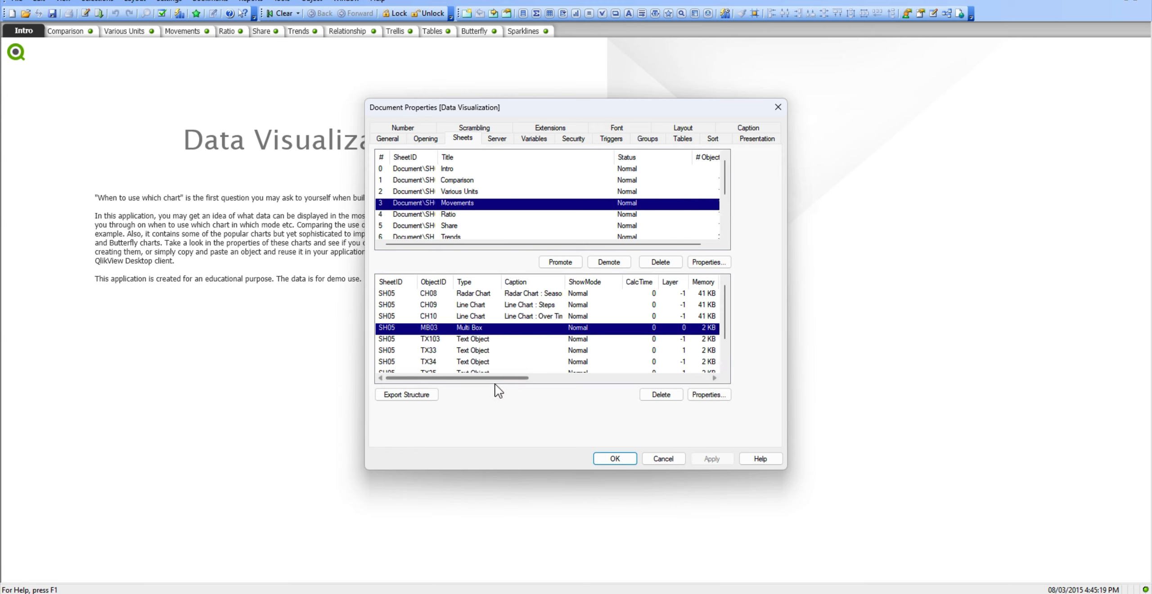
{"action": "left_click_drag", "start_coordinate": [497, 378], "coordinate": [399, 384]}
{"action": "scroll", "coordinate": [699, 347], "scroll_direction": "down", "scroll_amount": 1}
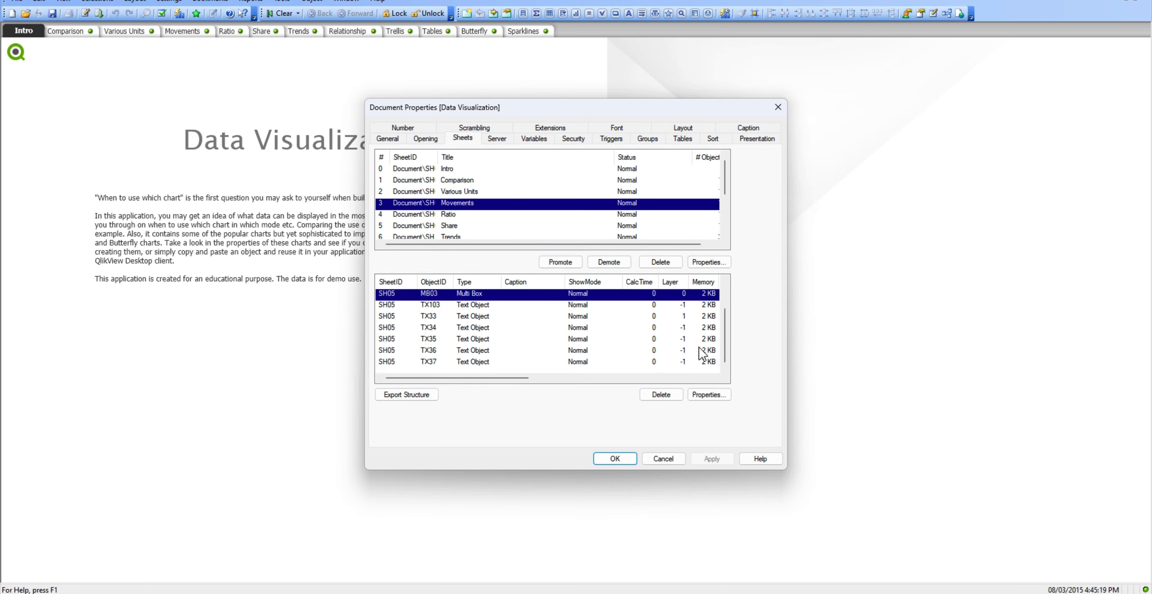